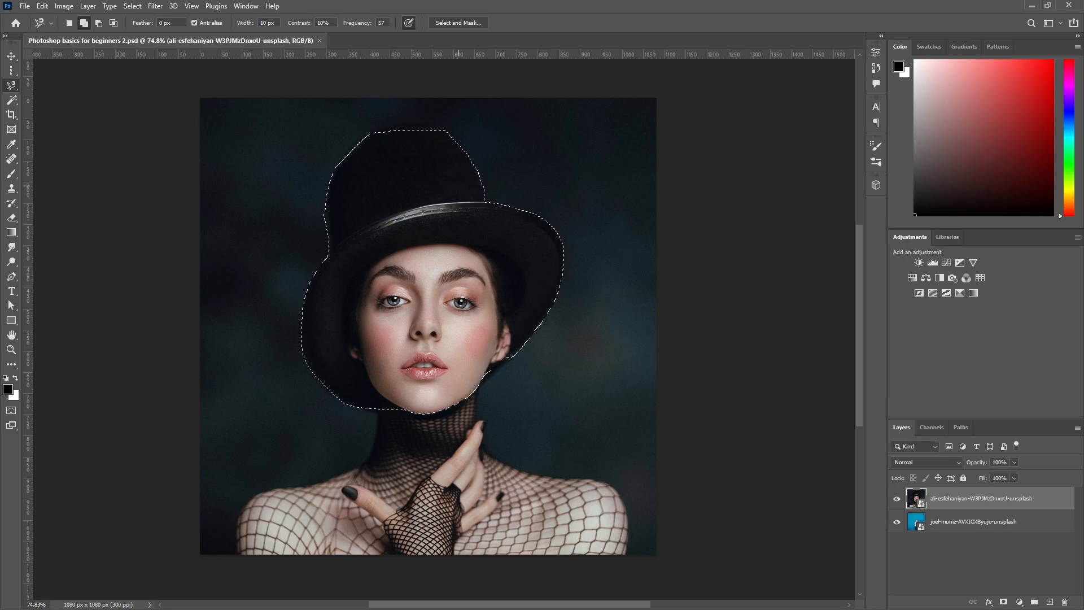
Draw a selection box around nearly the whole portrait of the woman in the hat
{"action": "left_click", "coordinate": [11, 99]}
{"action": "left_click_drag", "start_coordinate": [211, 97], "coordinate": [652, 554]}
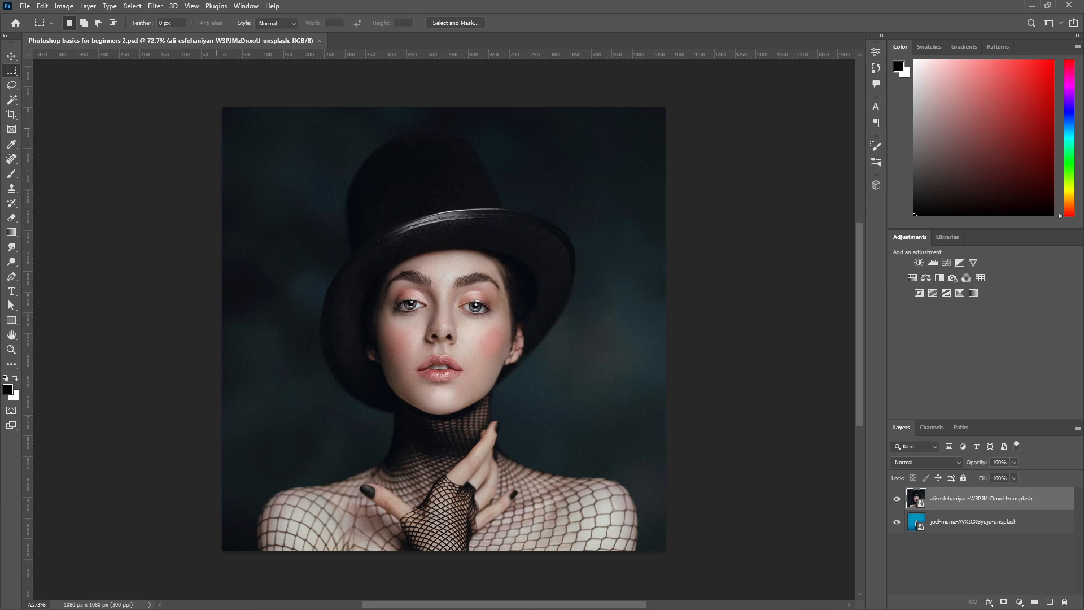
Draw several trial rectangular marquee selections over the portrait's hat, face and neck, and clear the selection
{"action": "left_click_drag", "start_coordinate": [291, 184], "coordinate": [539, 390]}
{"action": "mouse_move", "coordinate": [589, 226]}
{"action": "left_mouse_down"}
{"action": "mouse_move", "coordinate": [399, 346]}
{"action": "mouse_move", "coordinate": [372, 389]}
{"action": "left_mouse_up"}
{"action": "left_click_drag", "start_coordinate": [350, 339], "coordinate": [555, 486]}
{"action": "left_click_drag", "start_coordinate": [311, 189], "coordinate": [551, 376]}
{"action": "left_click_drag", "start_coordinate": [562, 209], "coordinate": [341, 406]}
{"action": "left_click_drag", "start_coordinate": [559, 373], "coordinate": [452, 229]}
{"action": "left_click_drag", "start_coordinate": [579, 224], "coordinate": [384, 428]}
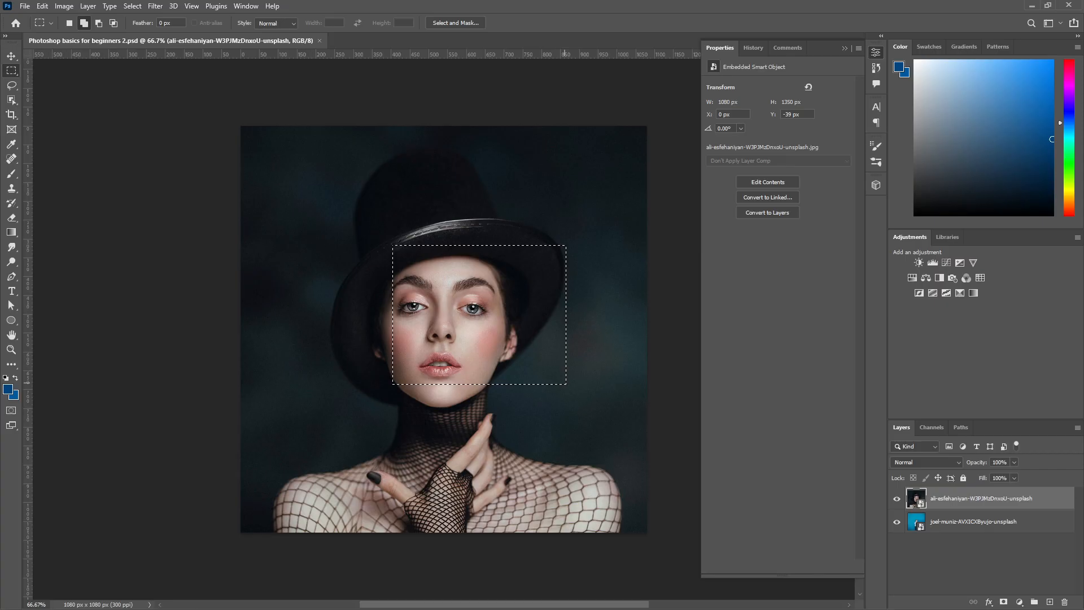
{"action": "key", "text": "ctrl+shift+i"}
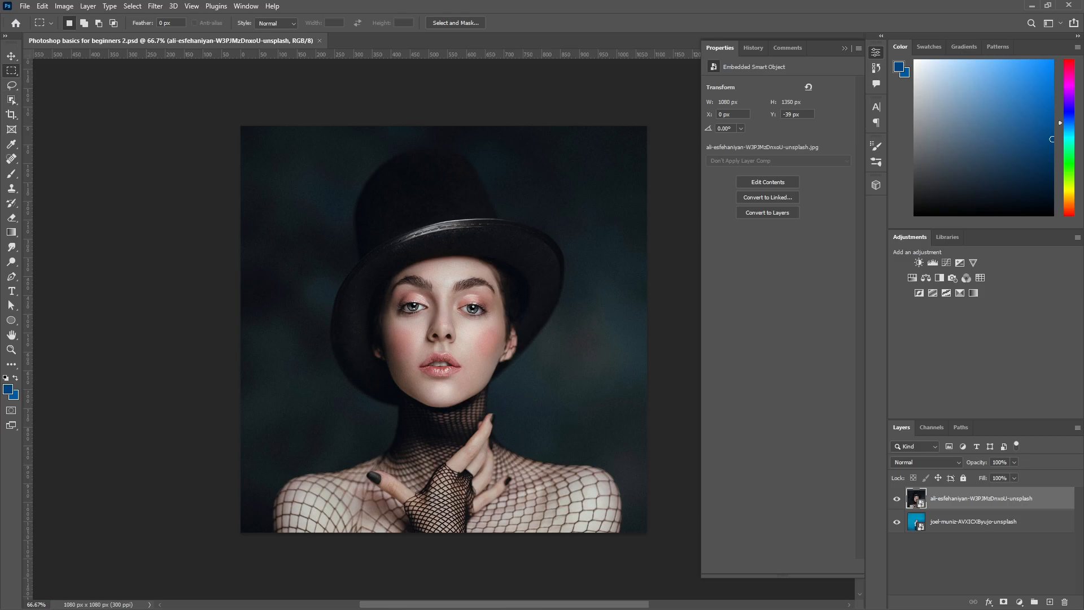
Draw a wide elliptical marquee selection across the hat and replace it with a circular one around the face
{"action": "right_click", "coordinate": [11, 70]}
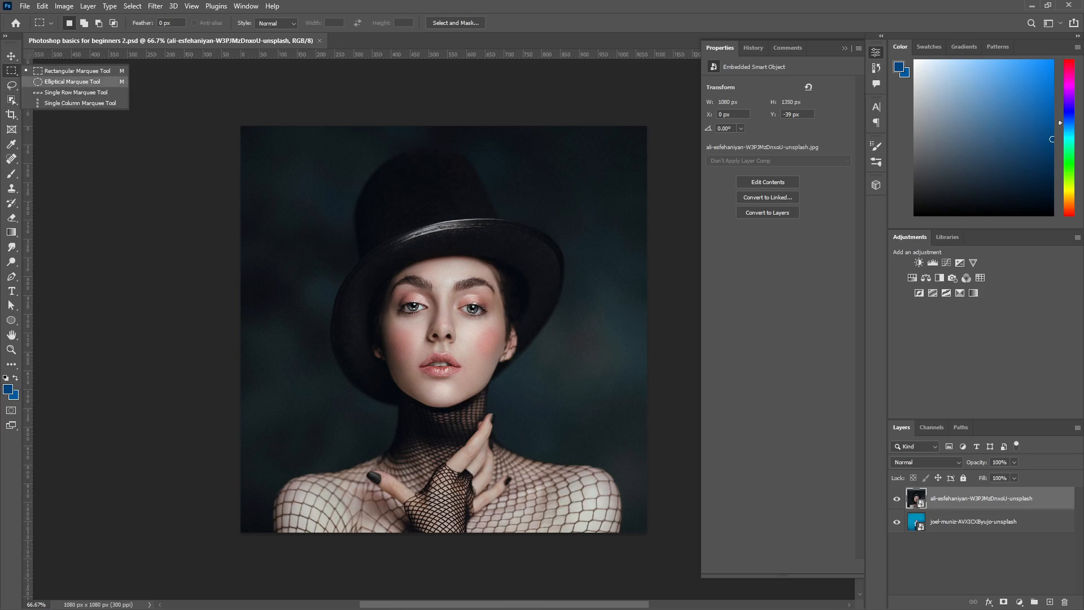
{"action": "left_click", "coordinate": [72, 81]}
{"action": "left_click_drag", "start_coordinate": [303, 187], "coordinate": [563, 274]}
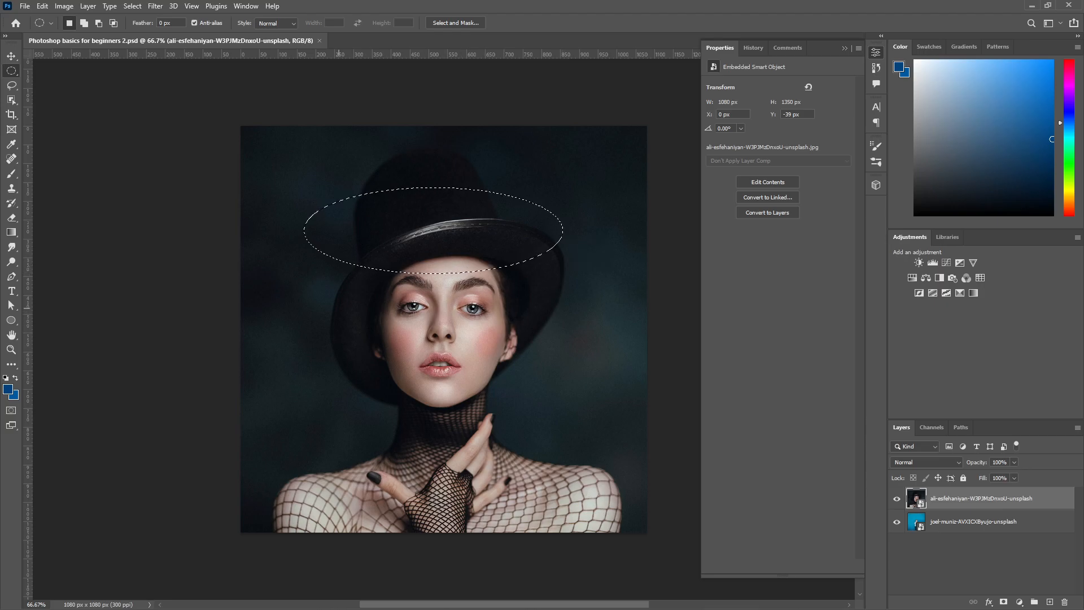
{"action": "left_click_drag", "start_coordinate": [333, 314], "coordinate": [574, 465]}
Clear the circular selection and select a single pixel row across the face just below the eyes
{"action": "right_click", "coordinate": [11, 71]}
{"action": "left_click", "coordinate": [70, 89]}
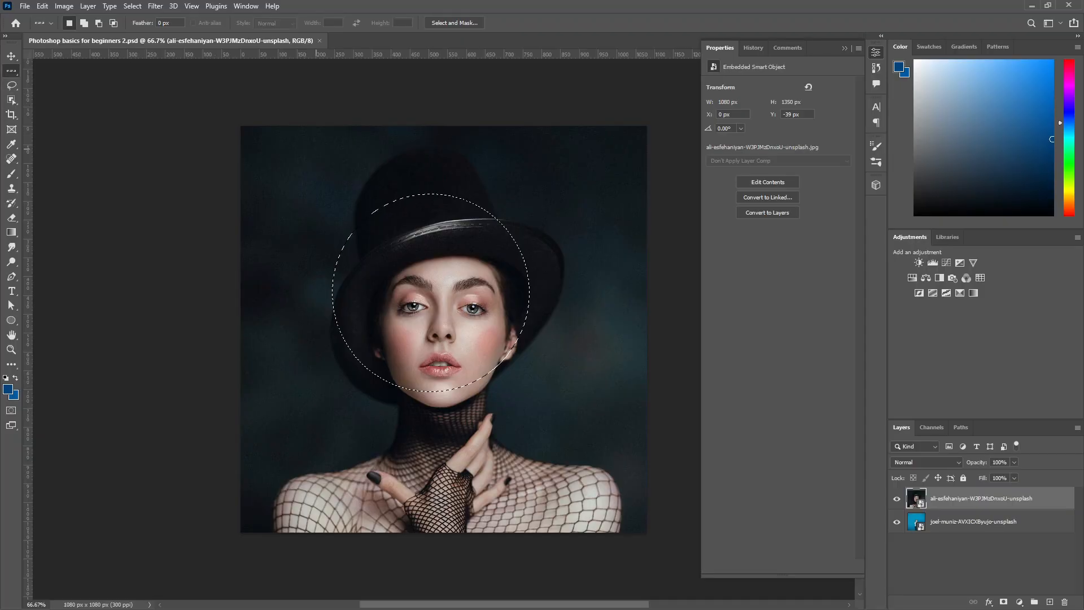
{"action": "key", "text": "ctrl+d"}
{"action": "left_click", "coordinate": [424, 319]}
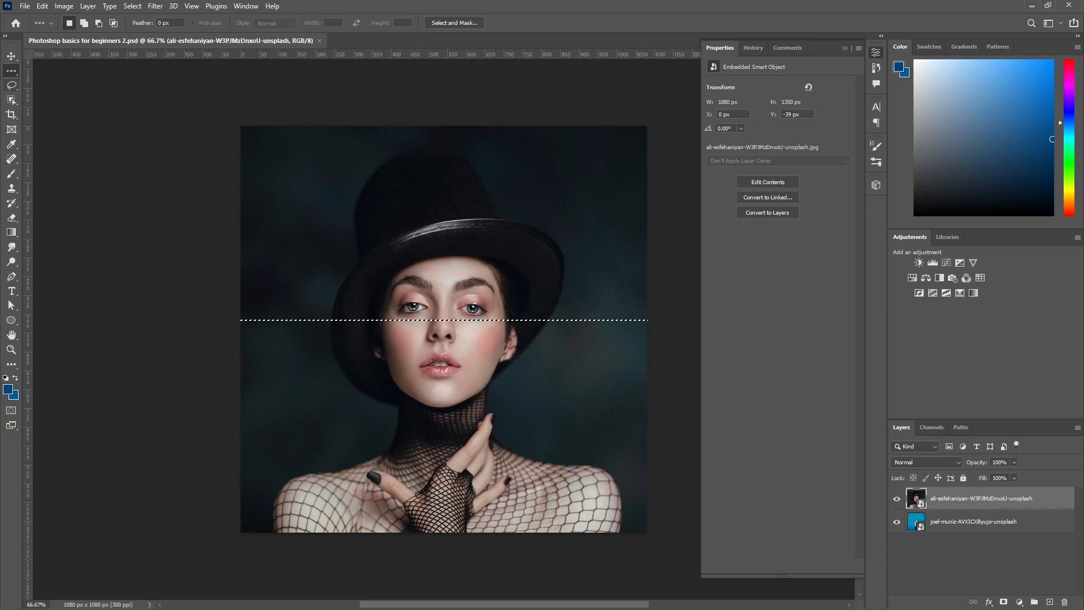
Select a single pixel column through the portrait and reposition it over the middle of the face
{"action": "right_click", "coordinate": [11, 71]}
{"action": "left_click", "coordinate": [57, 104]}
{"action": "left_click", "coordinate": [378, 191]}
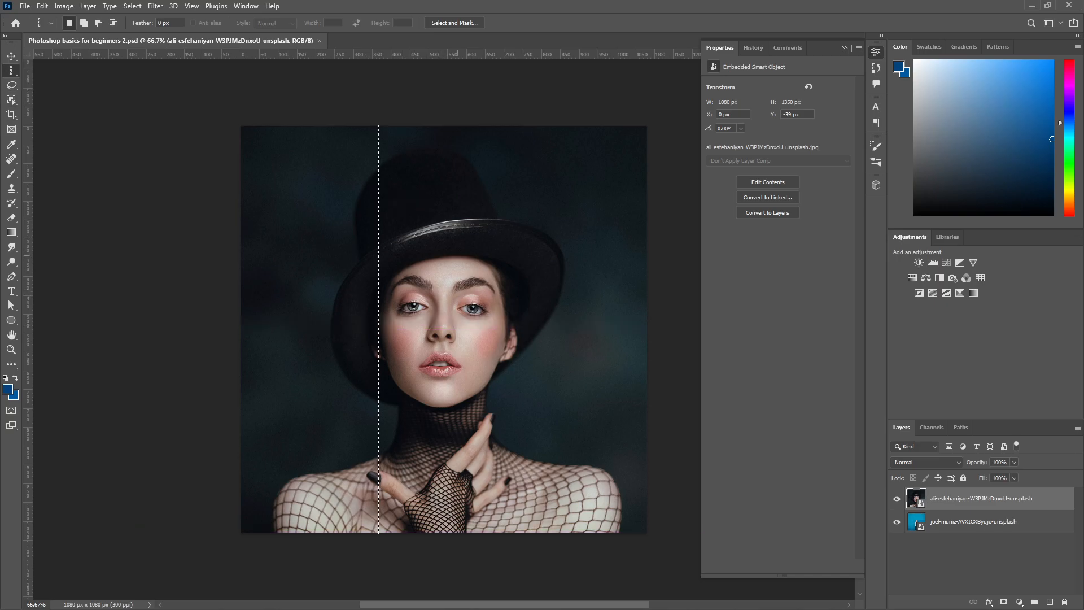
{"action": "left_click", "coordinate": [434, 240]}
{"action": "mouse_move", "coordinate": [434, 240]}
{"action": "left_mouse_down"}
{"action": "mouse_move", "coordinate": [378, 240]}
{"action": "mouse_move", "coordinate": [458, 239]}
{"action": "left_mouse_up"}
Try freehand Lasso selections around the hat and upper face, clearing the selection each time
{"action": "key", "text": "l"}
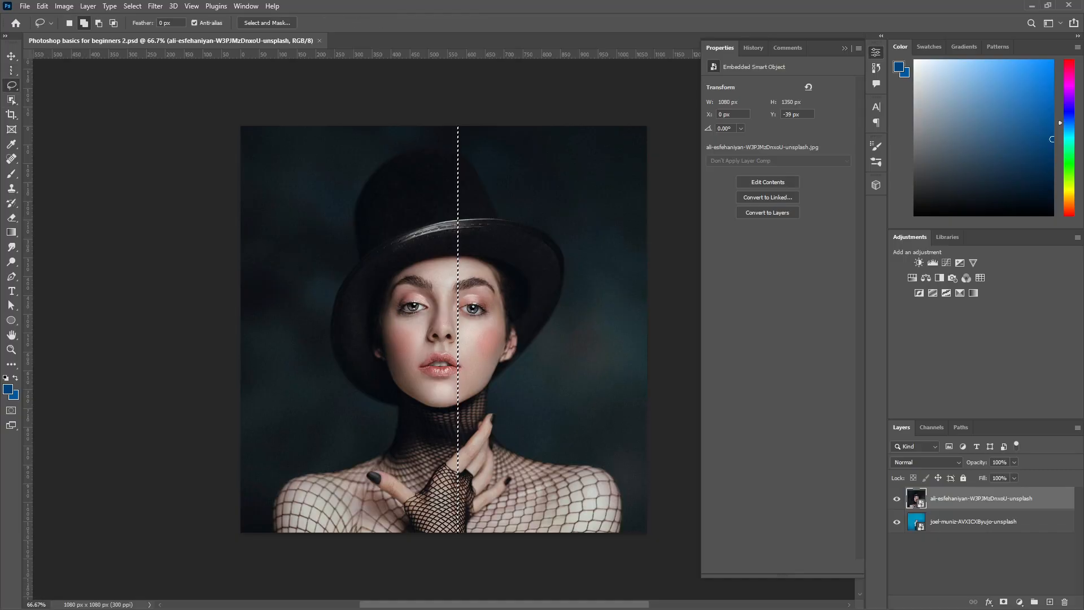
{"action": "key", "text": "ctrl+d"}
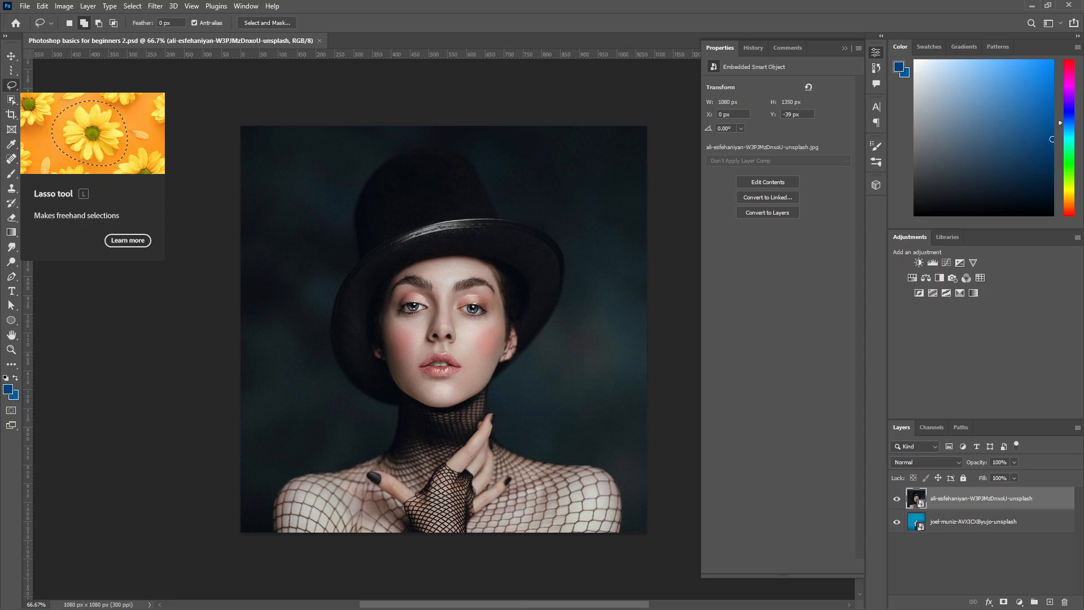
{"action": "mouse_move", "coordinate": [326, 266]}
{"action": "left_mouse_down"}
{"action": "mouse_move", "coordinate": [327, 188]}
{"action": "mouse_move", "coordinate": [429, 146]}
{"action": "mouse_move", "coordinate": [481, 147]}
{"action": "mouse_move", "coordinate": [530, 203]}
{"action": "mouse_move", "coordinate": [489, 329]}
{"action": "mouse_move", "coordinate": [344, 293]}
{"action": "mouse_move", "coordinate": [333, 264]}
{"action": "left_mouse_up"}
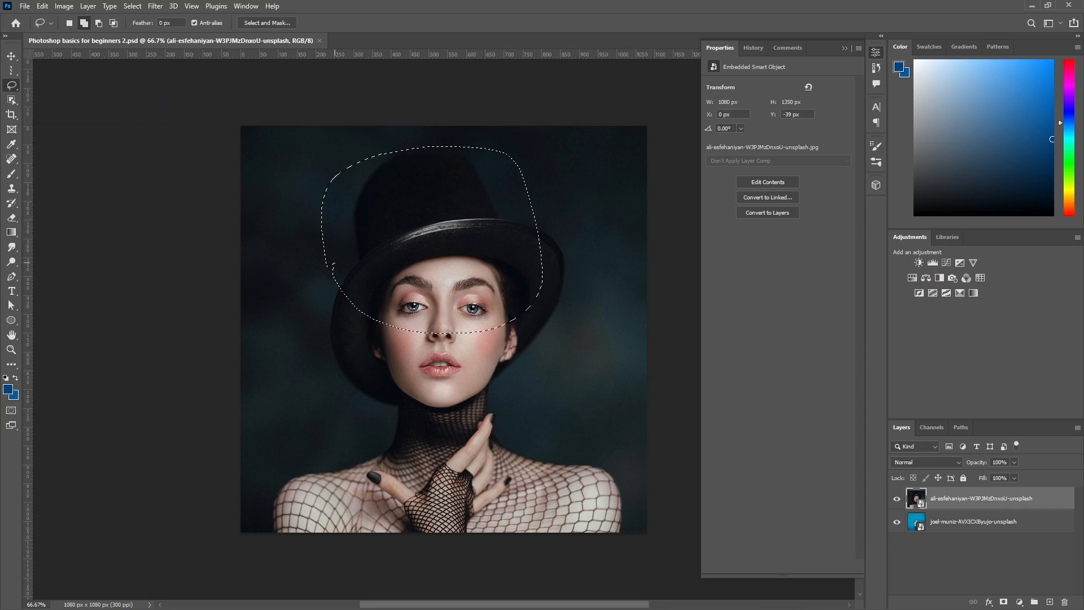
{"action": "key", "text": "ctrl+d"}
{"action": "mouse_move", "coordinate": [329, 251]}
{"action": "left_mouse_down"}
{"action": "mouse_move", "coordinate": [355, 169]}
{"action": "mouse_move", "coordinate": [478, 213]}
{"action": "mouse_move", "coordinate": [415, 328]}
{"action": "mouse_move", "coordinate": [336, 249]}
{"action": "left_mouse_up"}
{"action": "key", "text": "ctrl+d"}
Outline the hat and upper face with a closed, straight-sided Polygonal Lasso selection
{"action": "left_click_drag", "start_coordinate": [12, 85], "coordinate": [54, 97]}
{"action": "key", "text": "ctrl+d"}
{"action": "left_click", "coordinate": [301, 188]}
{"action": "left_click", "coordinate": [505, 169]}
{"action": "left_click", "coordinate": [518, 254]}
{"action": "left_click", "coordinate": [424, 281]}
{"action": "left_click", "coordinate": [391, 329]}
{"action": "left_click", "coordinate": [315, 285]}
{"action": "left_click", "coordinate": [315, 212]}
{"action": "left_click", "coordinate": [301, 189]}
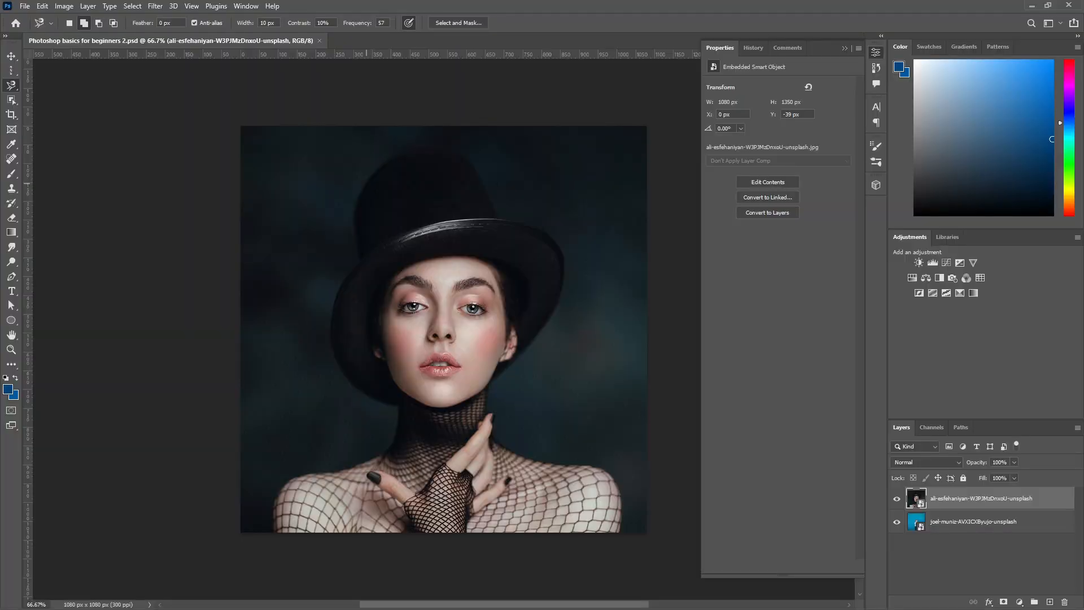
Trace the woman's full outline with the Magnetic Lasso, starting and closing at the upper edge of the hat
{"action": "left_click", "coordinate": [364, 185]}
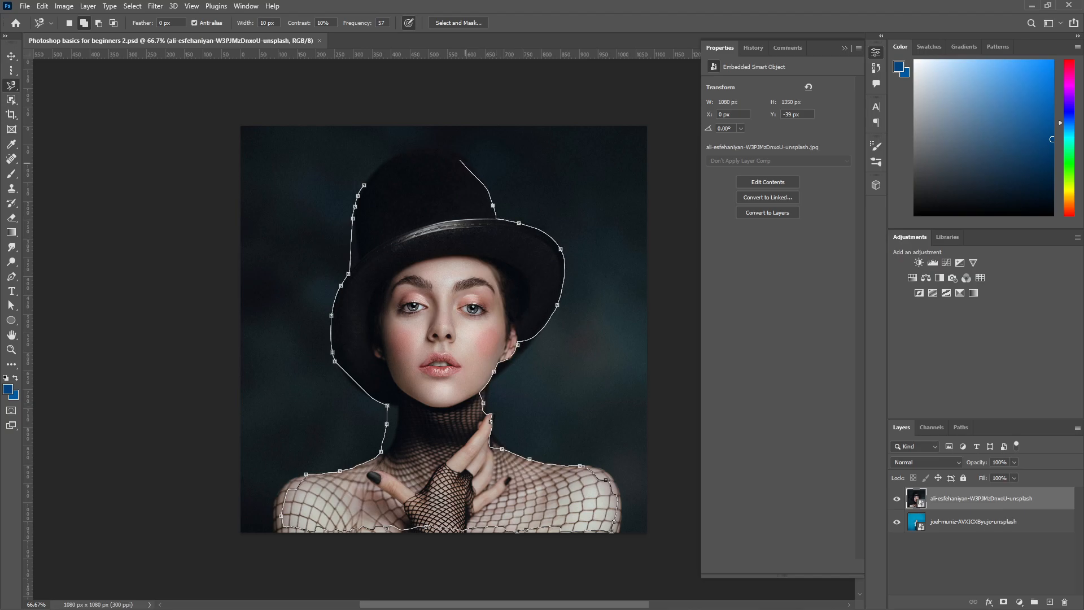
{"action": "left_click", "coordinate": [364, 185]}
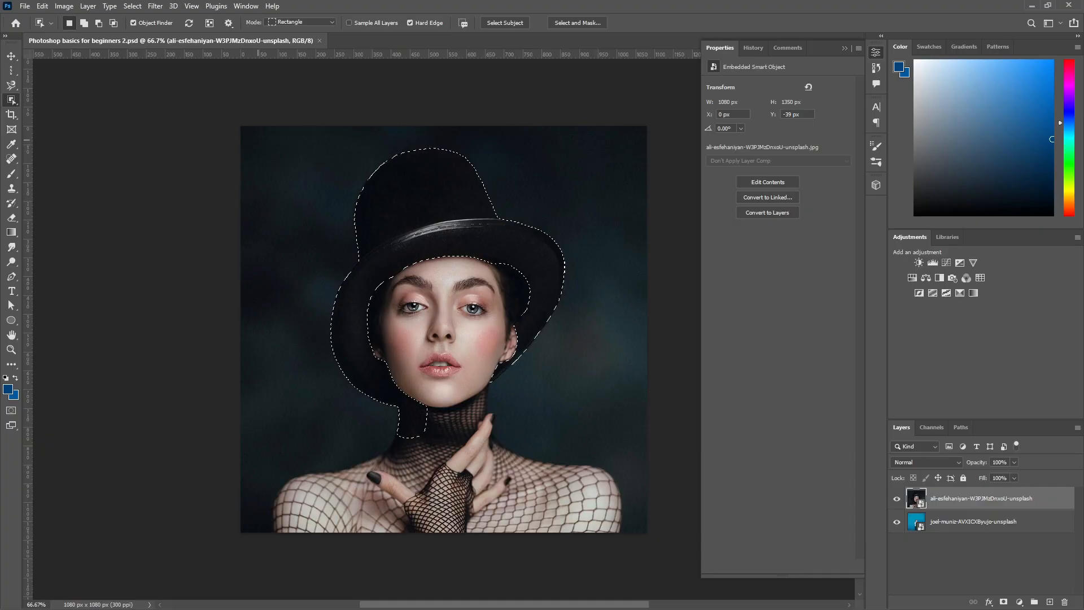
Select the whole woman with the Object Selection tool, using a rectangle of about 985 by 1043 px around her
{"action": "left_click_drag", "start_coordinate": [258, 139], "coordinate": [628, 531]}
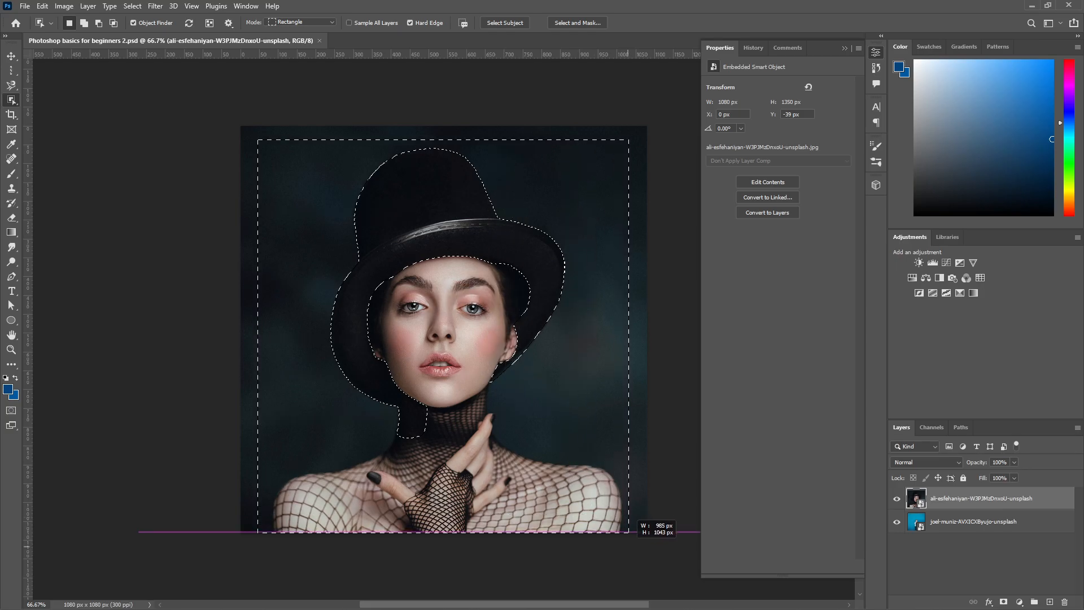
{"action": "left_click_drag", "start_coordinate": [628, 531], "coordinate": [628, 531]}
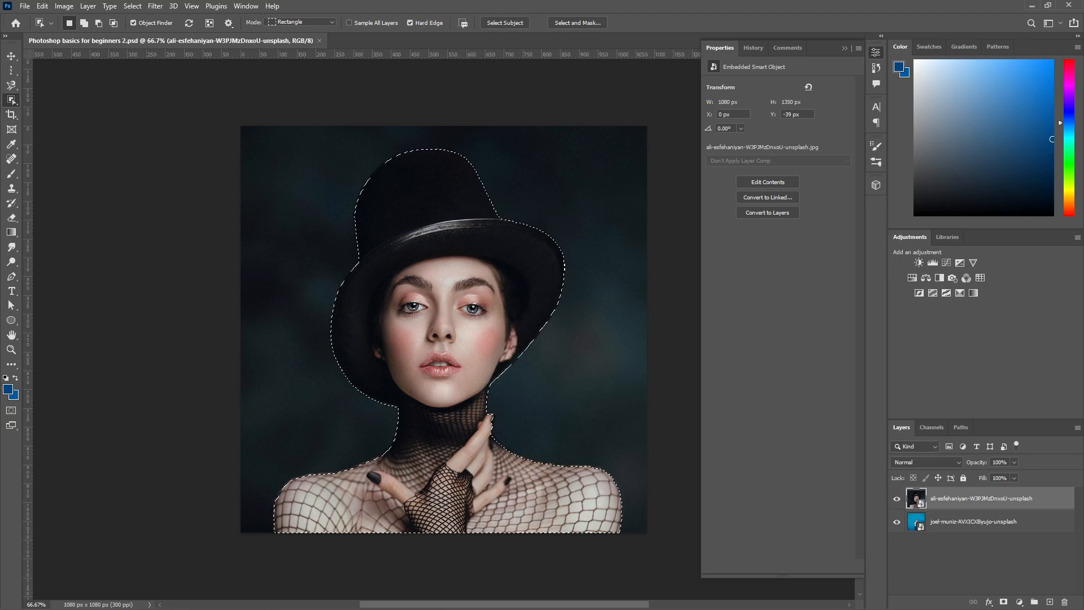
Switch to the Quick Selection tool and paint a selection across the woman's face
{"action": "right_click", "coordinate": [11, 101]}
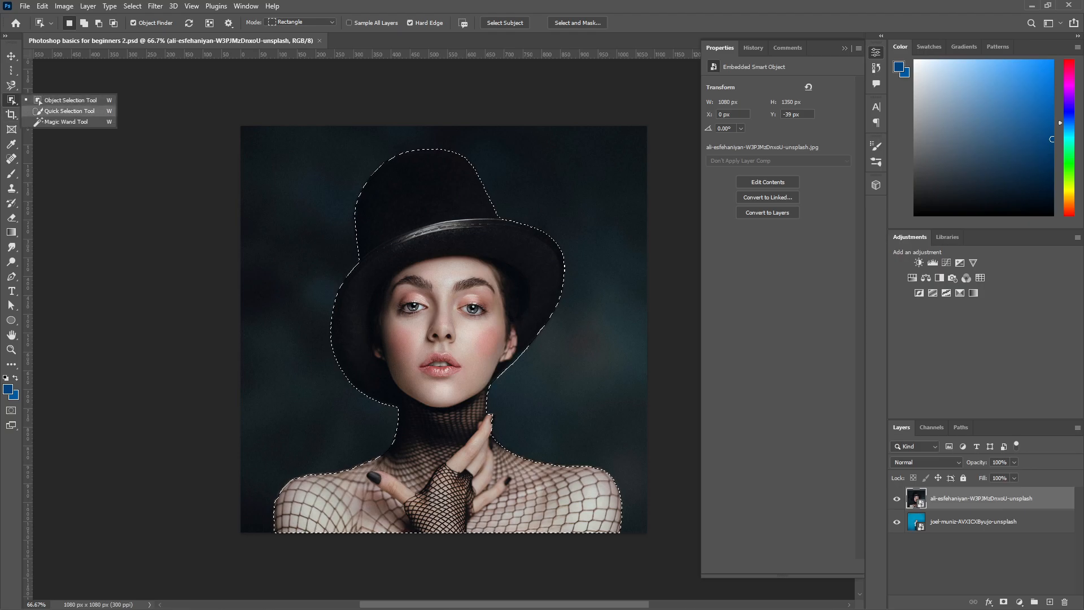
{"action": "left_click", "coordinate": [63, 110]}
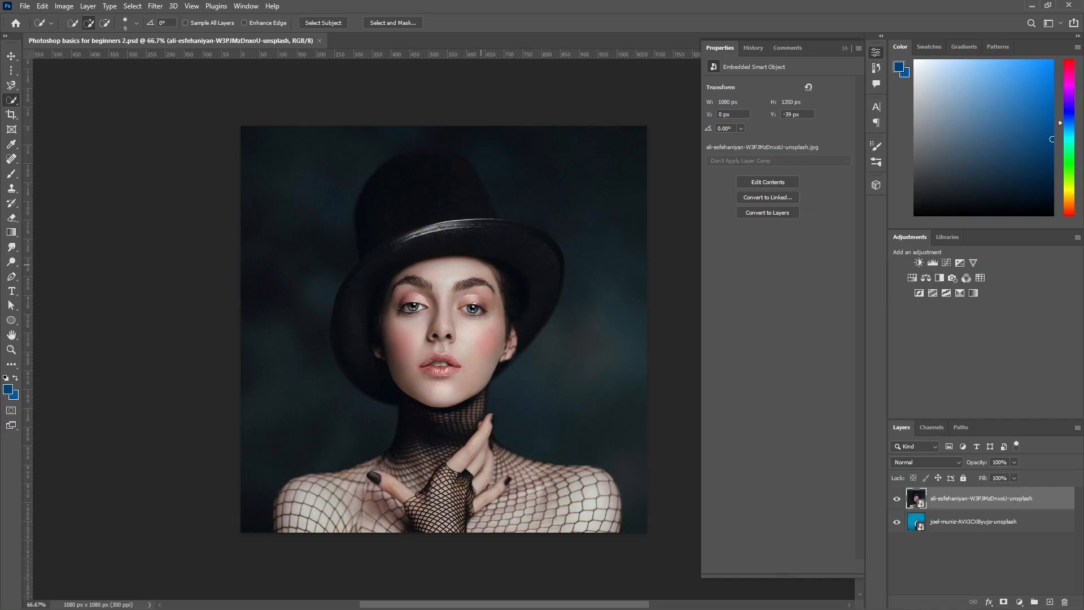
{"action": "mouse_move", "coordinate": [480, 265]}
{"action": "left_mouse_down"}
{"action": "mouse_move", "coordinate": [490, 326]}
{"action": "mouse_move", "coordinate": [476, 364]}
{"action": "mouse_move", "coordinate": [436, 382]}
{"action": "mouse_move", "coordinate": [404, 322]}
{"action": "mouse_move", "coordinate": [388, 322]}
{"action": "left_mouse_up"}
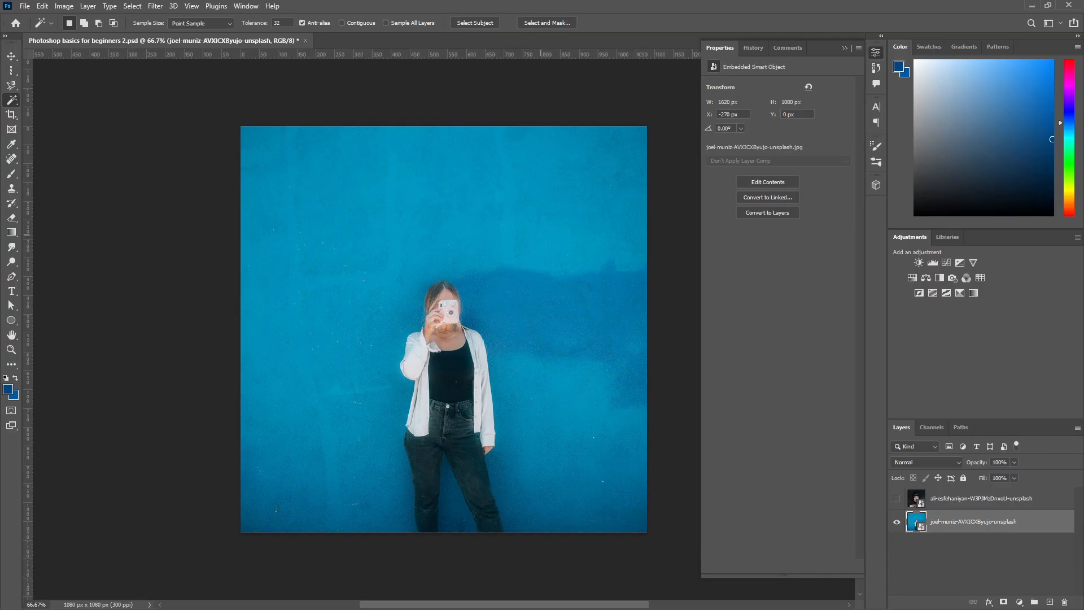
Select the blue wall with the Magic Wand at tolerance 32, and reselect it with the tolerance set to 108
{"action": "left_click", "coordinate": [508, 223]}
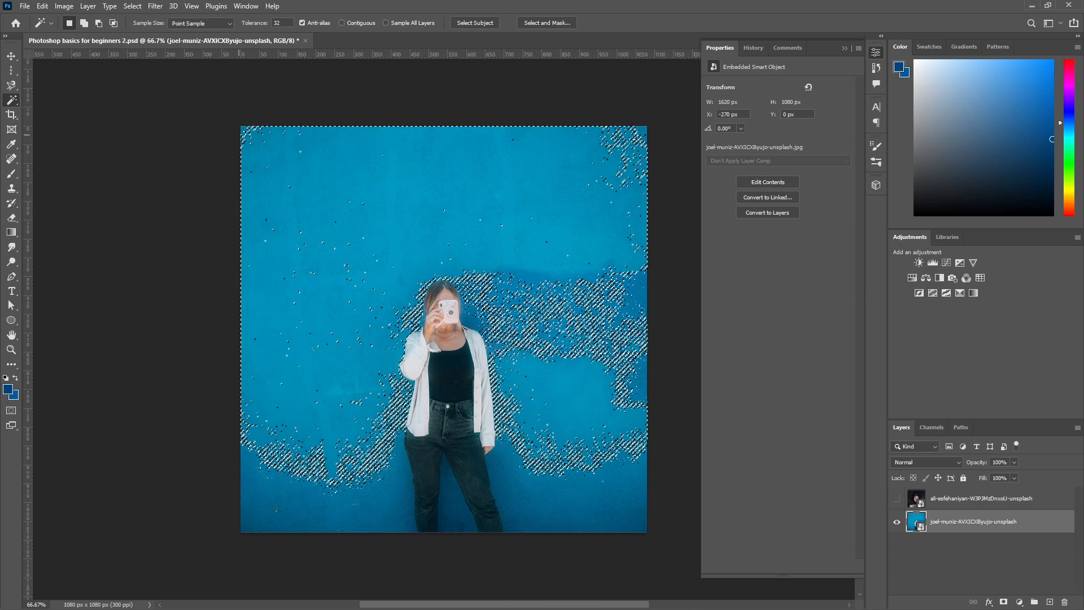
{"action": "left_click_drag", "start_coordinate": [254, 24], "coordinate": [297, 23]}
{"action": "key", "text": "ctrl+d"}
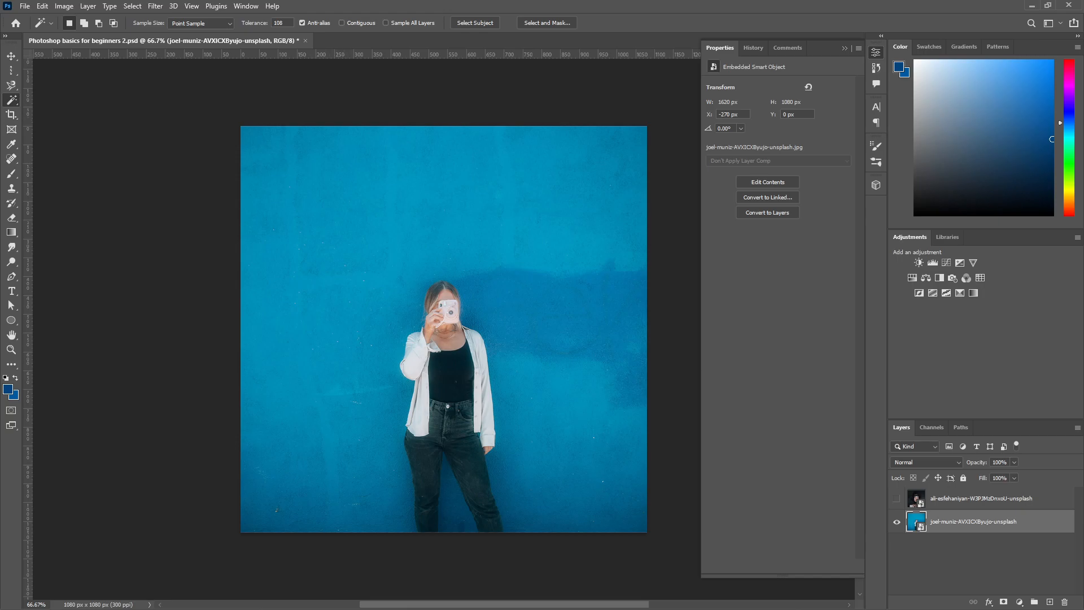
{"action": "left_click", "coordinate": [325, 162]}
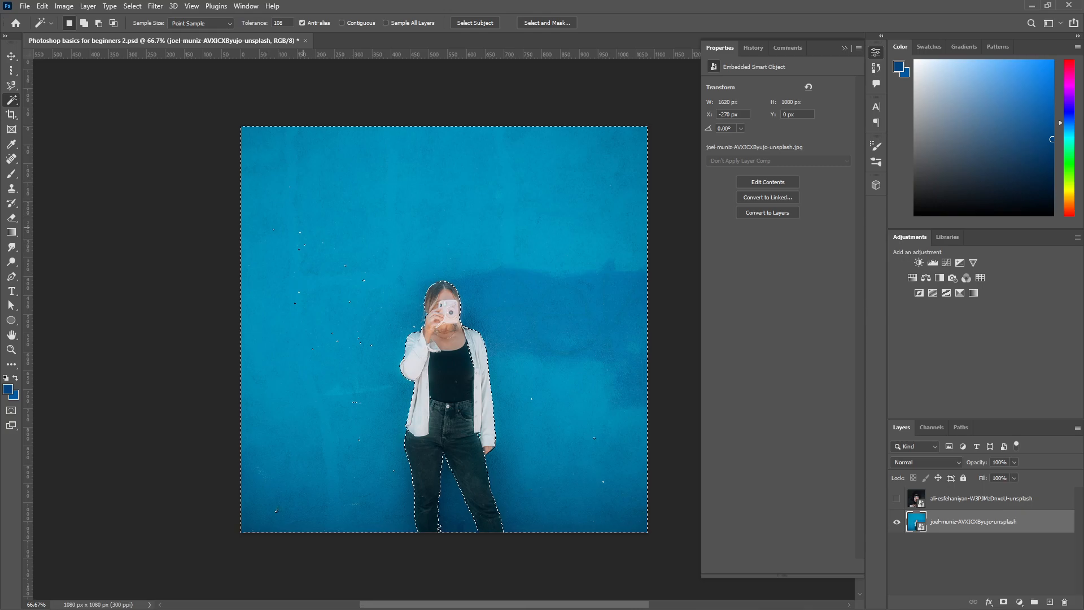
Raise the Magic Wand tolerance to 118, clear the selection and reselect the blue wall
{"action": "left_click", "coordinate": [282, 23]}
{"action": "scroll", "coordinate": [282, 23], "scroll_direction": "up", "scroll_amount": 2}
{"action": "scroll", "coordinate": [283, 23], "scroll_direction": "up", "scroll_amount": 8}
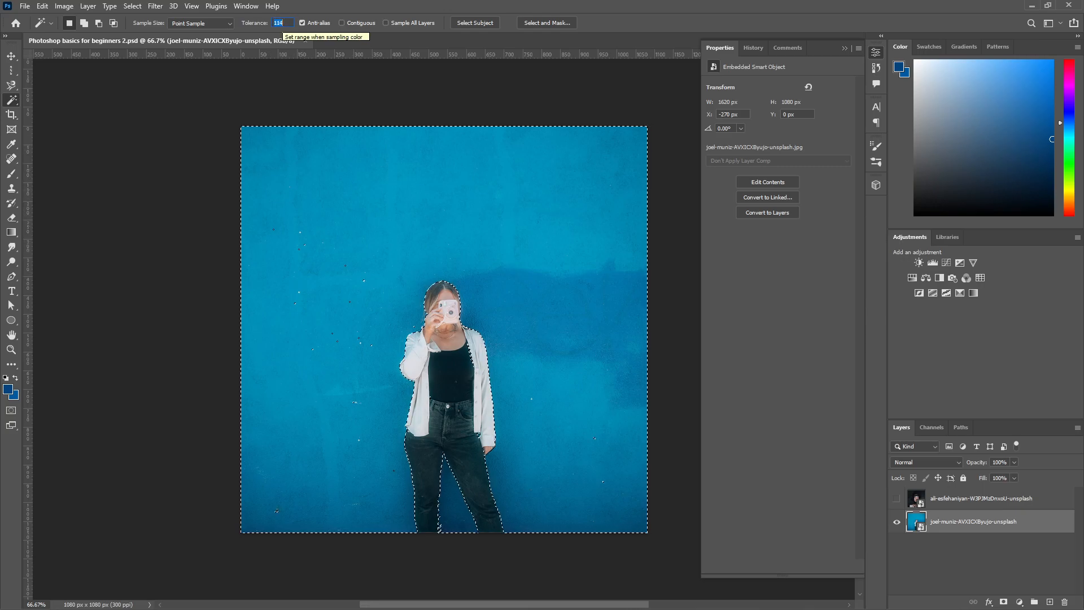
{"action": "key", "text": "ctrl+d"}
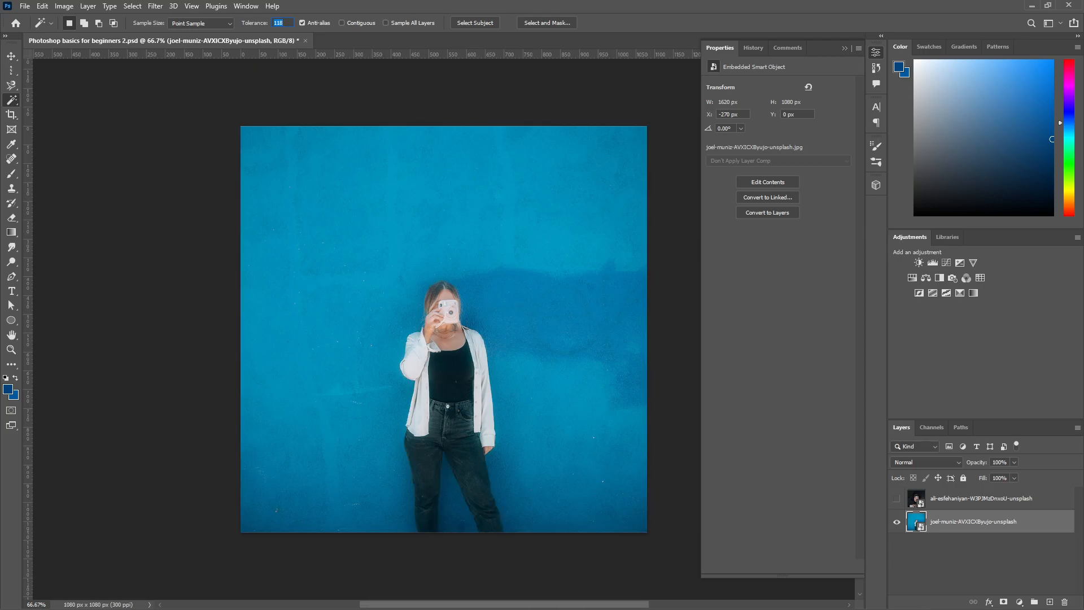
{"action": "left_click", "coordinate": [362, 226]}
Clear the wall selection, raise the Magic Wand tolerance to 129 and select the blue wall again
{"action": "key", "text": "ctrl+d"}
{"action": "scroll", "coordinate": [282, 23], "scroll_direction": "up", "scroll_amount": 7}
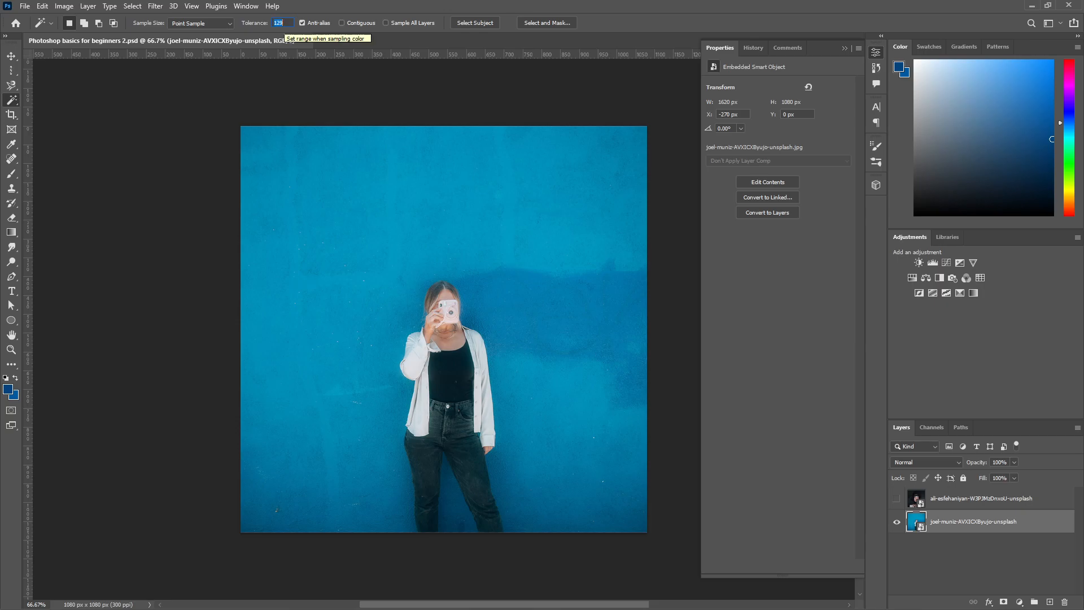
{"action": "left_click", "coordinate": [321, 192]}
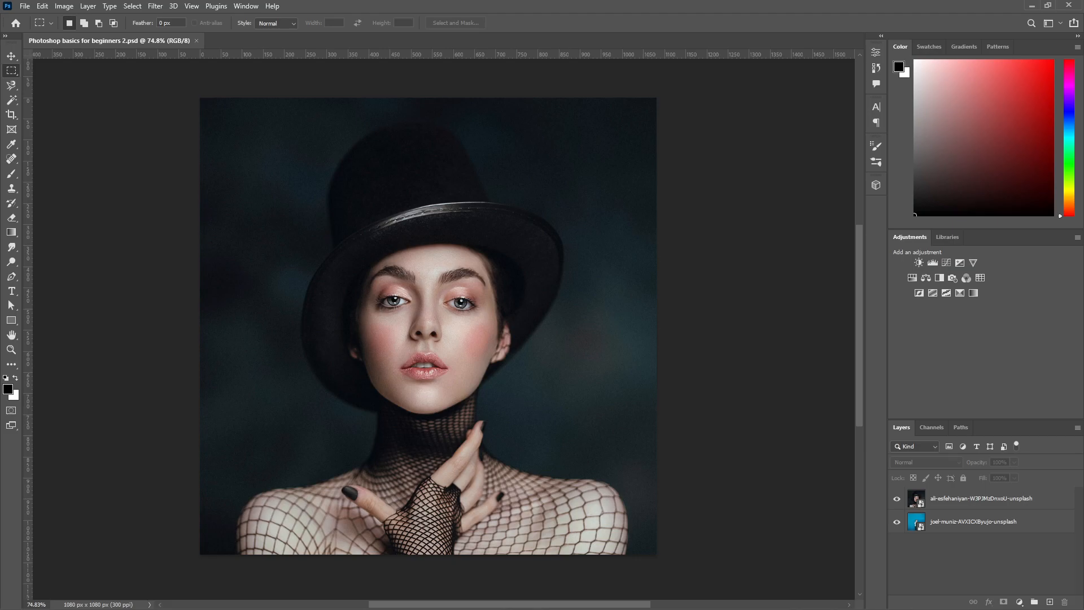
Draw successive rectangular marquees that replace each other, ending with one over the half of the face beneath the wider brim
{"action": "left_click_drag", "start_coordinate": [271, 158], "coordinate": [527, 332]}
{"action": "left_click_drag", "start_coordinate": [584, 494], "coordinate": [321, 300]}
{"action": "left_click_drag", "start_coordinate": [252, 143], "coordinate": [503, 279]}
{"action": "left_click_drag", "start_coordinate": [587, 219], "coordinate": [420, 446]}
Add rectangles over the hat, beside the face, over both shoulders and in the upper background to the existing selection
{"action": "left_click", "coordinate": [84, 23]}
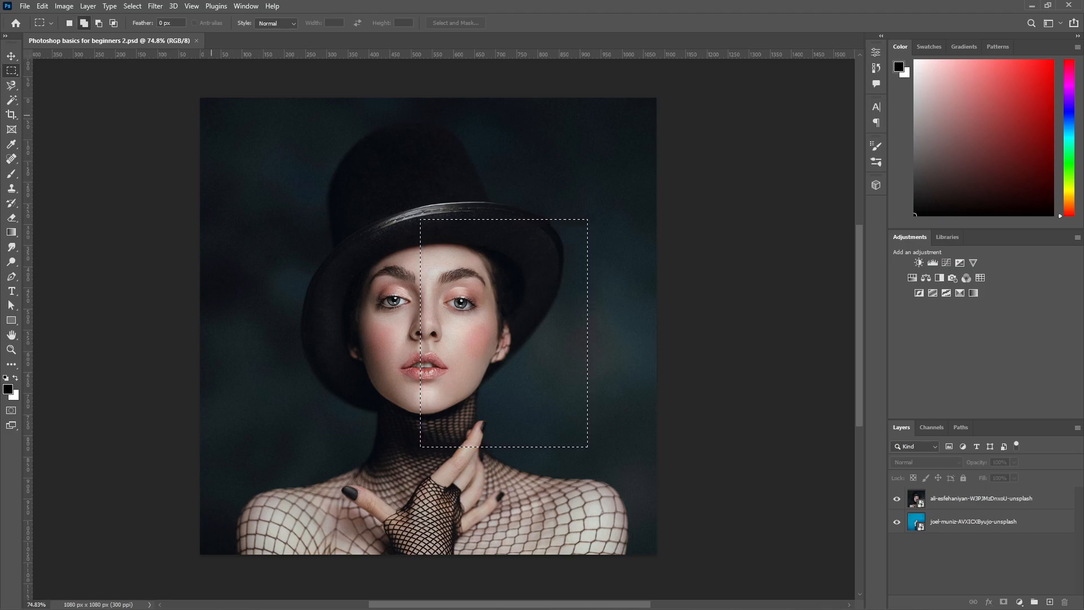
{"action": "left_click_drag", "start_coordinate": [246, 145], "coordinate": [491, 419]}
{"action": "scroll", "coordinate": [376, 332], "scroll_direction": "down", "scroll_amount": 3}
{"action": "left_click_drag", "start_coordinate": [245, 301], "coordinate": [355, 385]}
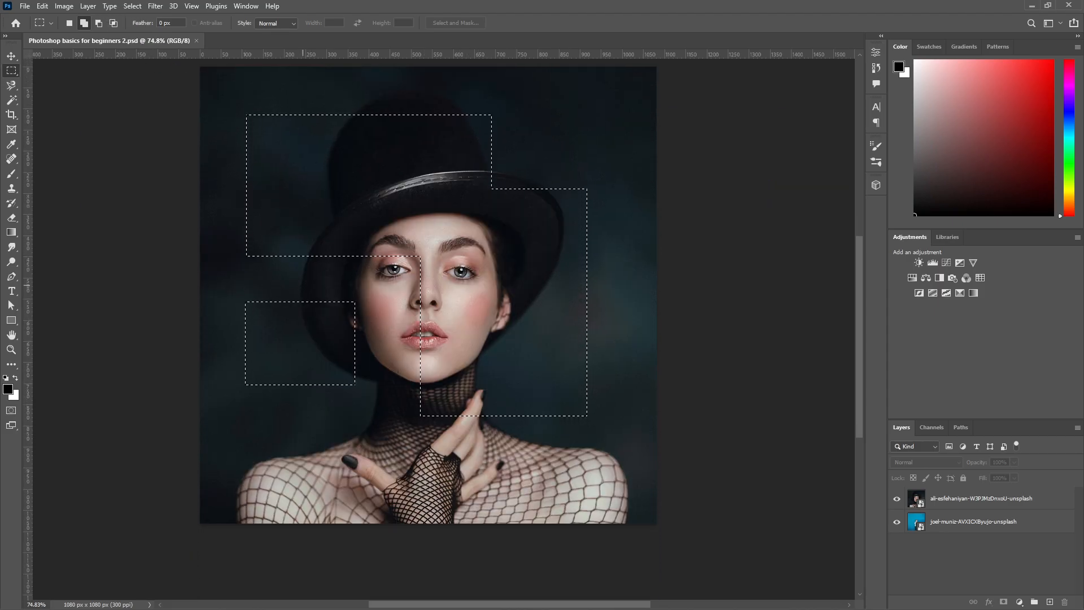
{"action": "left_click_drag", "start_coordinate": [260, 417], "coordinate": [403, 478]}
{"action": "left_click_drag", "start_coordinate": [478, 433], "coordinate": [634, 468]}
{"action": "left_click_drag", "start_coordinate": [544, 100], "coordinate": [621, 149]}
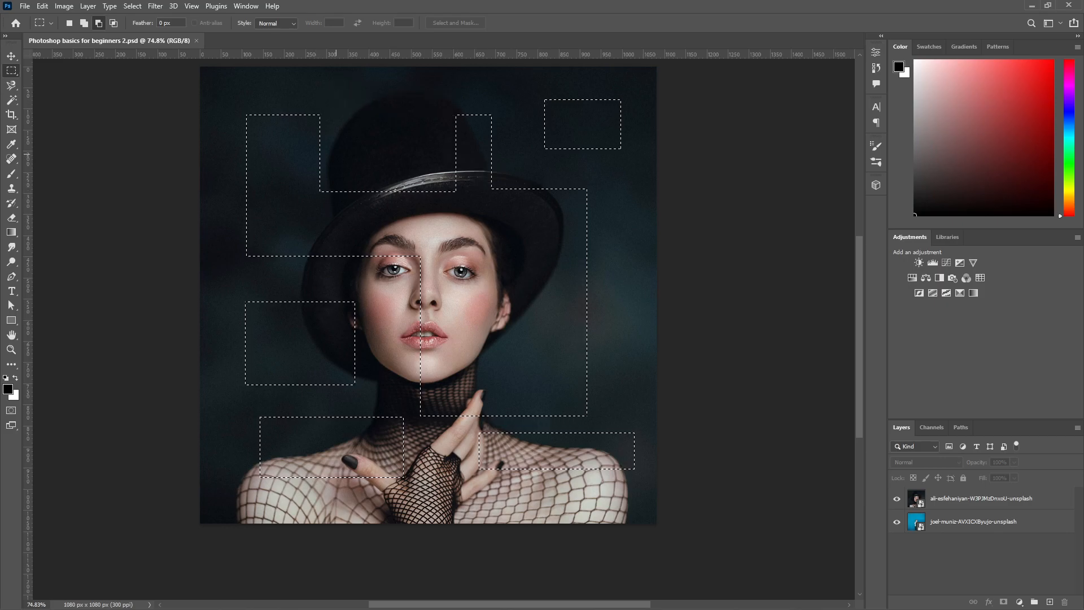
Intersect the combined selection with a large rectangle reaching from above the hat brim down to the shoulders
{"action": "left_click", "coordinate": [113, 23]}
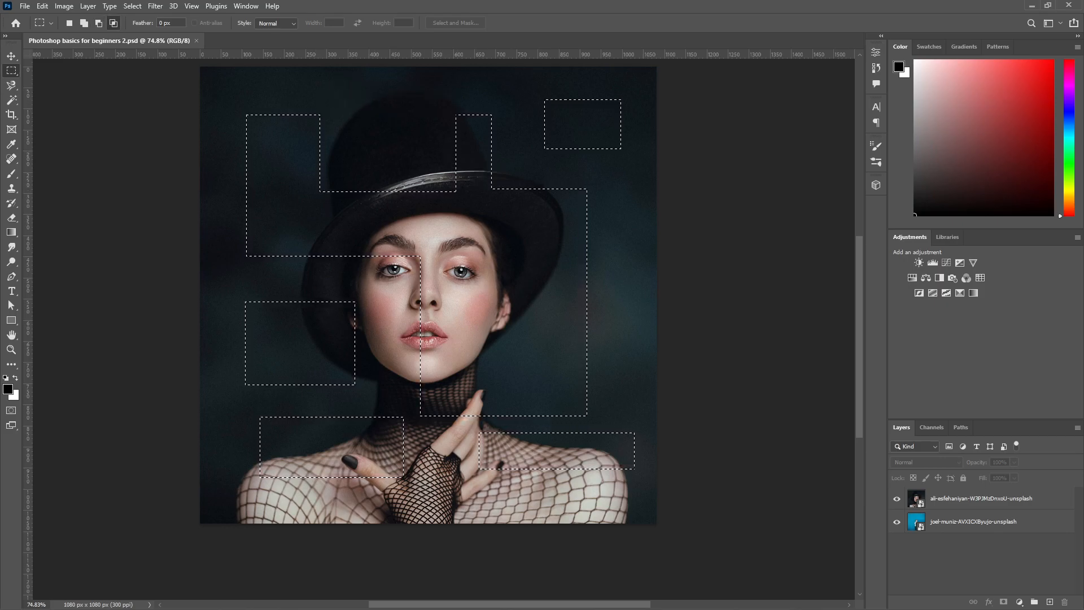
{"action": "left_click_drag", "start_coordinate": [521, 128], "coordinate": [295, 445]}
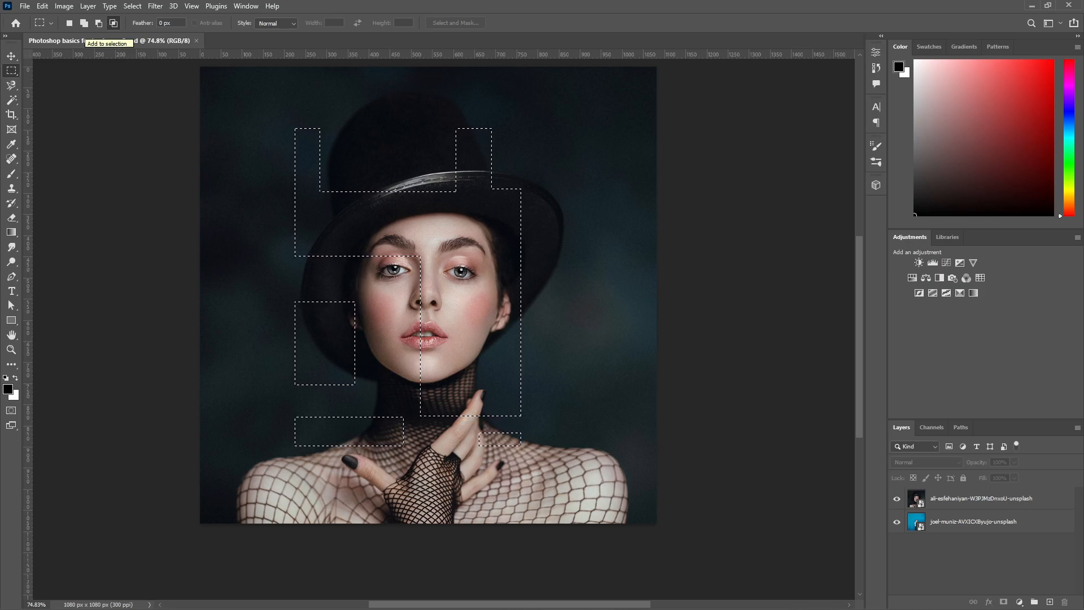
Start a new rectangular selection with a 3.5 px feather, about 249 by 469 px, over the face and hat brim
{"action": "left_click", "coordinate": [69, 23]}
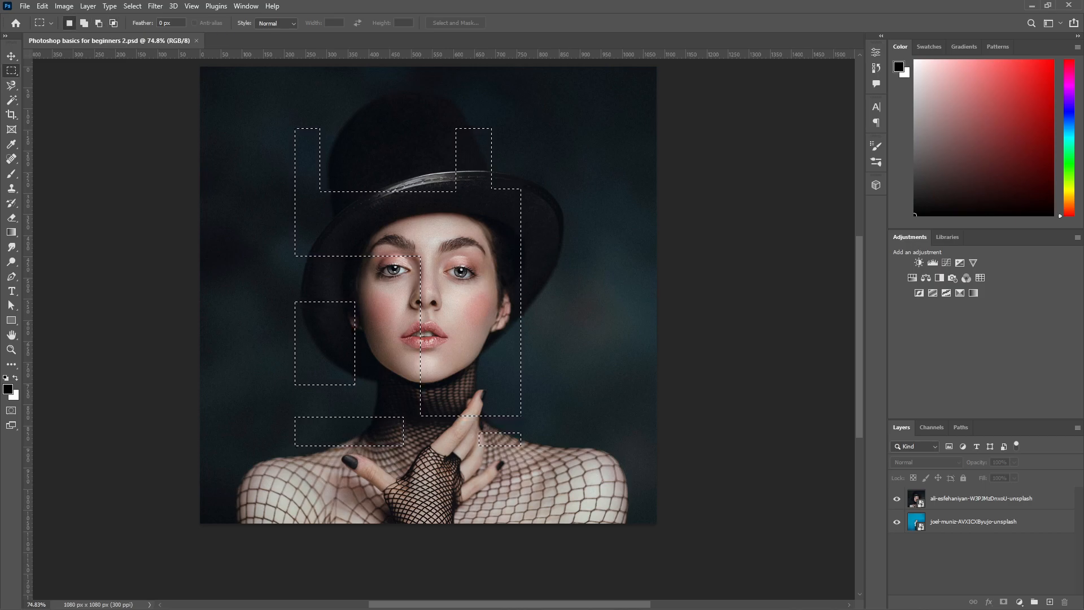
{"action": "left_click_drag", "start_coordinate": [139, 23], "coordinate": [160, 23]}
{"action": "key", "text": "Return"}
{"action": "key", "text": "ctrl+d"}
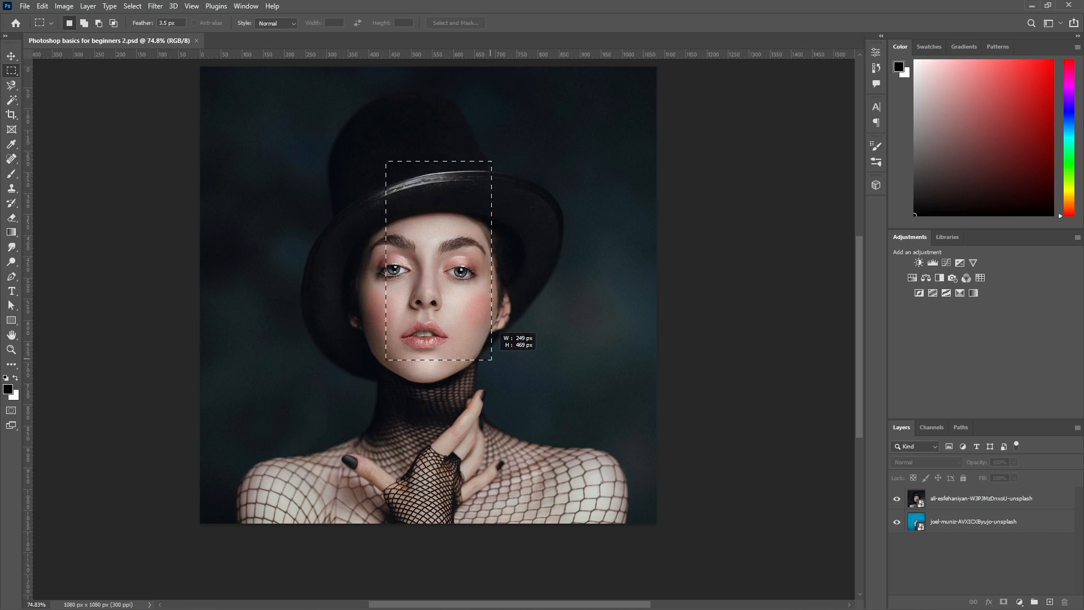
{"action": "left_click_drag", "start_coordinate": [491, 359], "coordinate": [491, 359]}
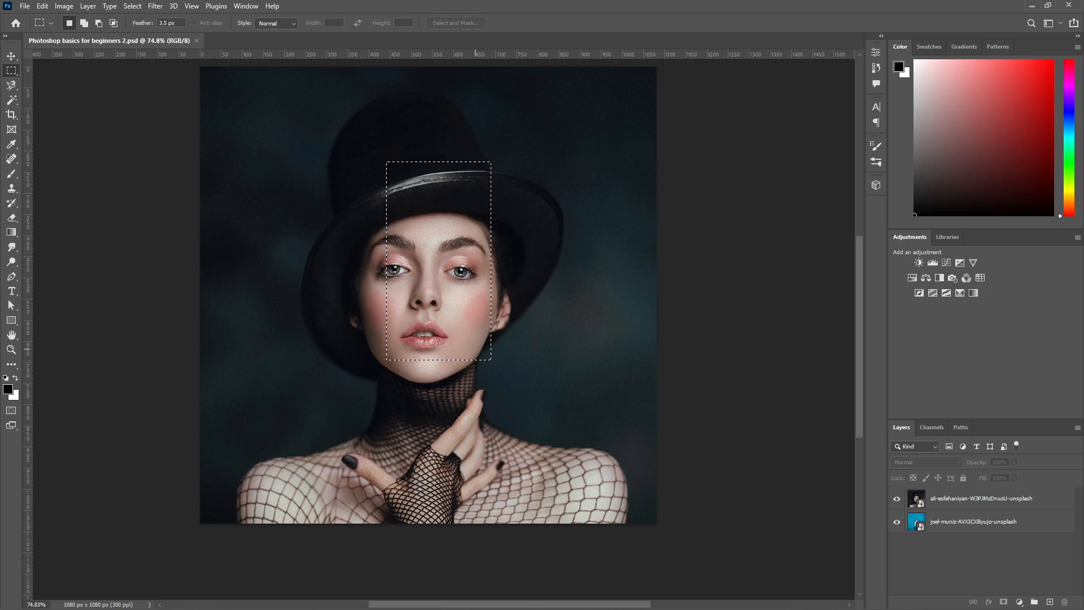
Set the marquee feather to 66.4 px and draw a new rectangular selection around the hat brim and face
{"action": "scroll", "coordinate": [476, 345], "scroll_direction": "left", "scroll_amount": 2}
{"action": "scroll", "coordinate": [576, 209], "scroll_direction": "up", "scroll_amount": 5}
{"action": "scroll", "coordinate": [605, 202], "scroll_direction": "down", "scroll_amount": 4}
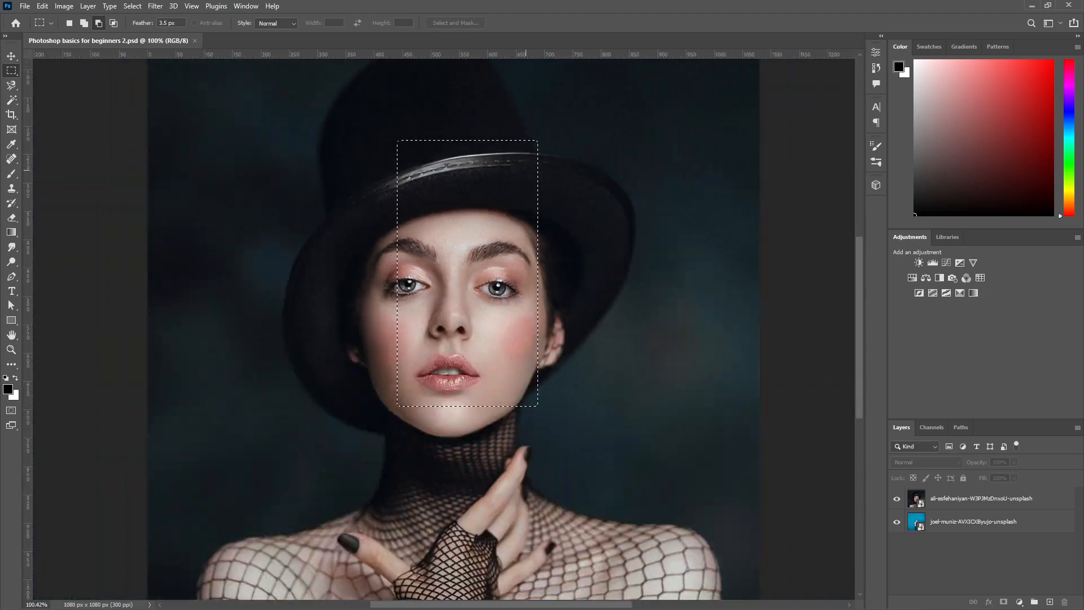
{"action": "scroll", "coordinate": [605, 203], "scroll_direction": "down", "scroll_amount": 3}
{"action": "left_click_drag", "start_coordinate": [143, 23], "coordinate": [498, 24]}
{"action": "key", "text": "Return"}
{"action": "left_click_drag", "start_coordinate": [354, 161], "coordinate": [616, 408]}
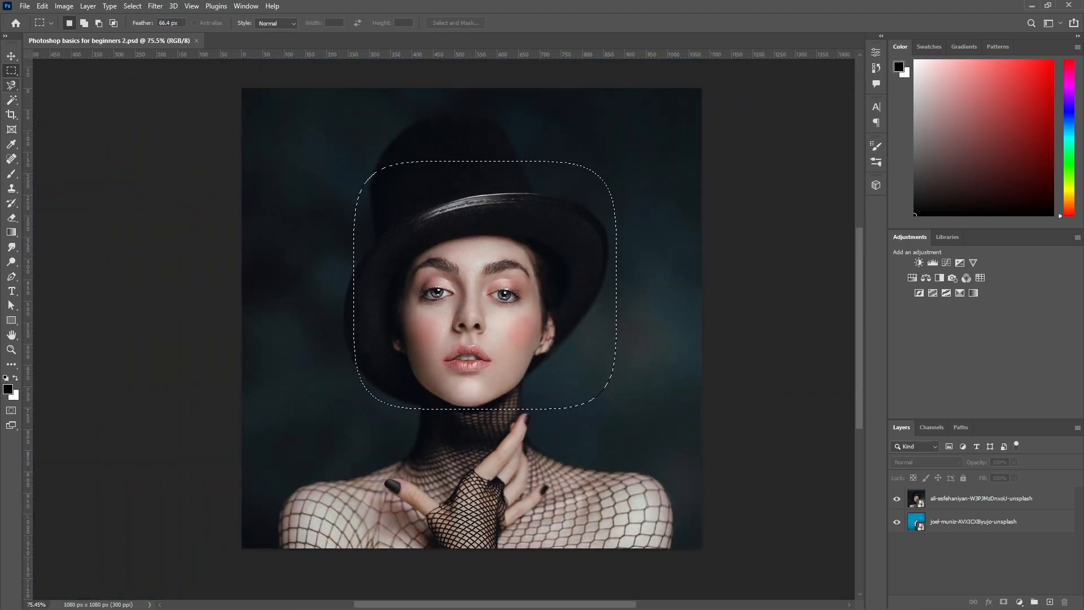